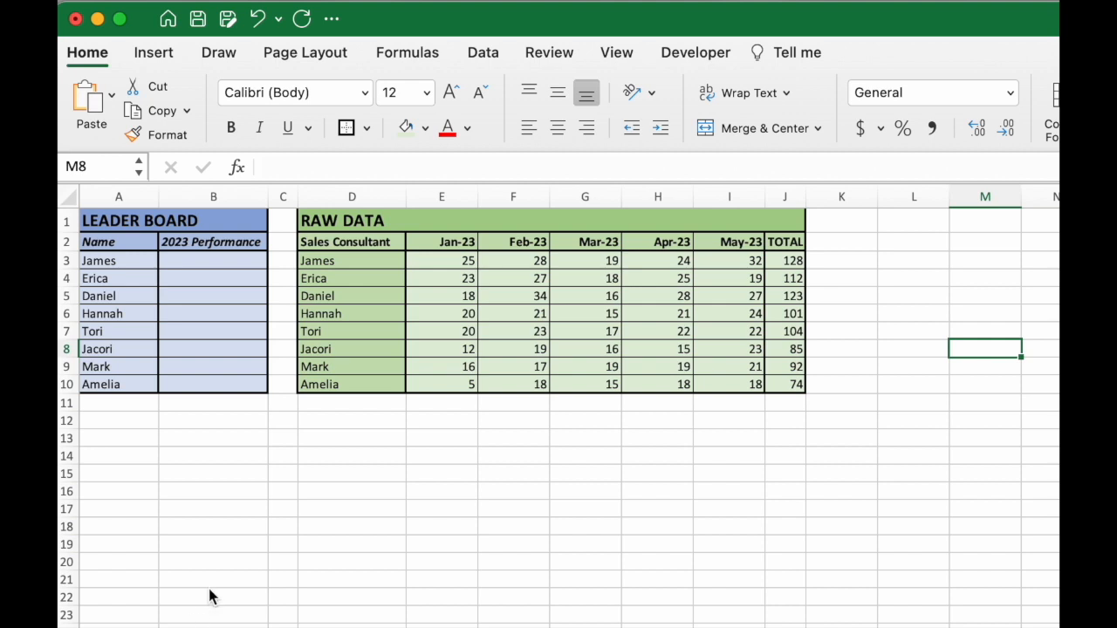
- Examine the monthly columns of the RAW DATA table and the LEADER BOARD table with its 2023 Performance column
drag(352, 196, 724, 199)
click(425, 221)
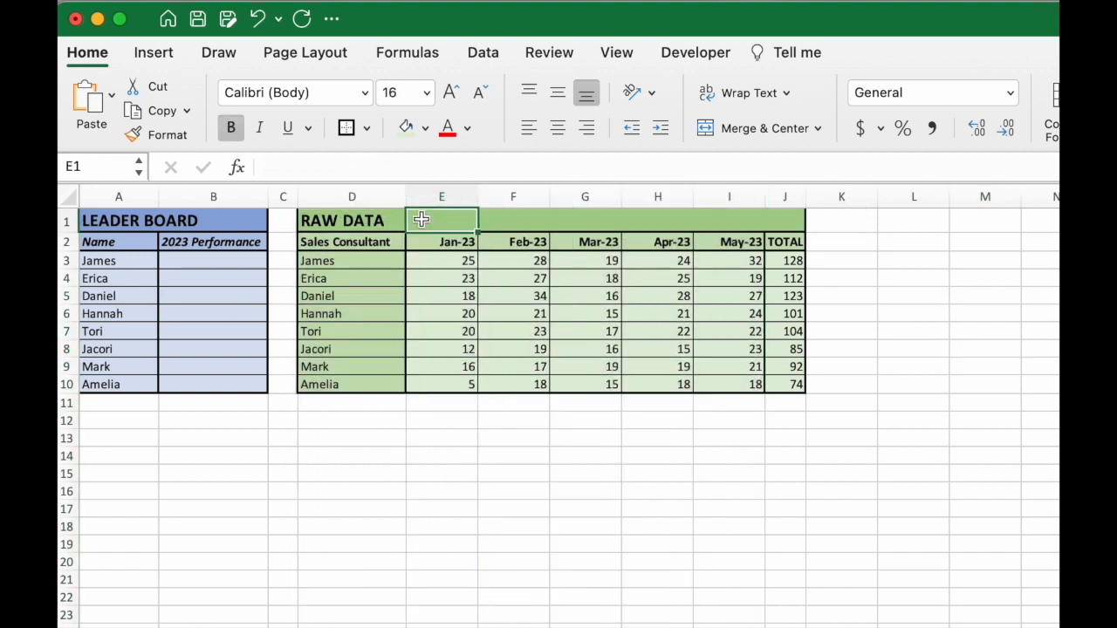
click(354, 197)
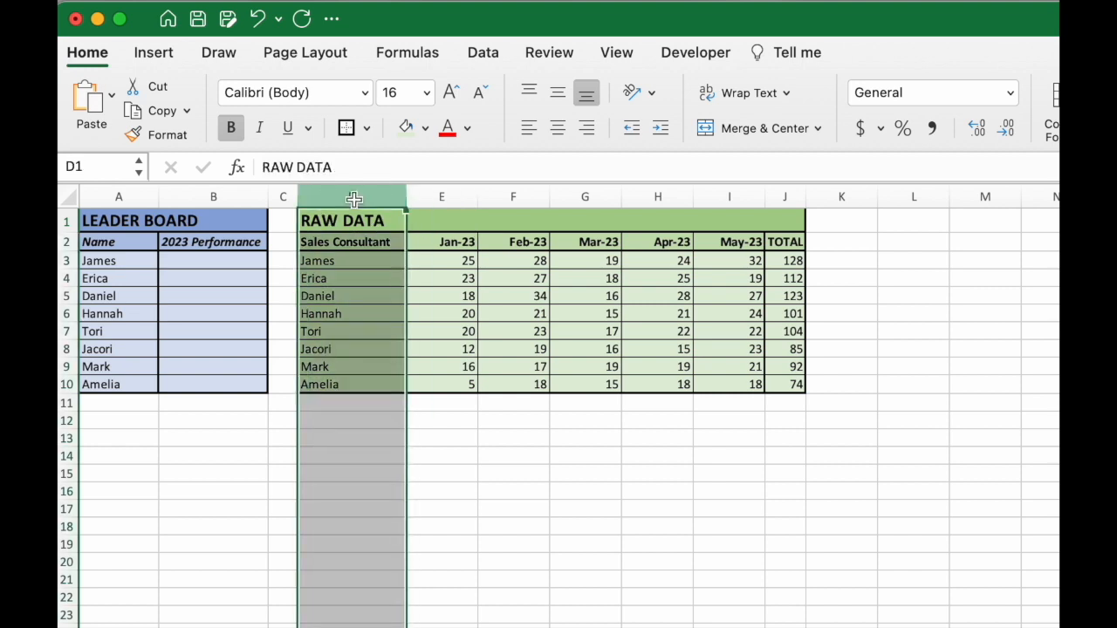
click(430, 196)
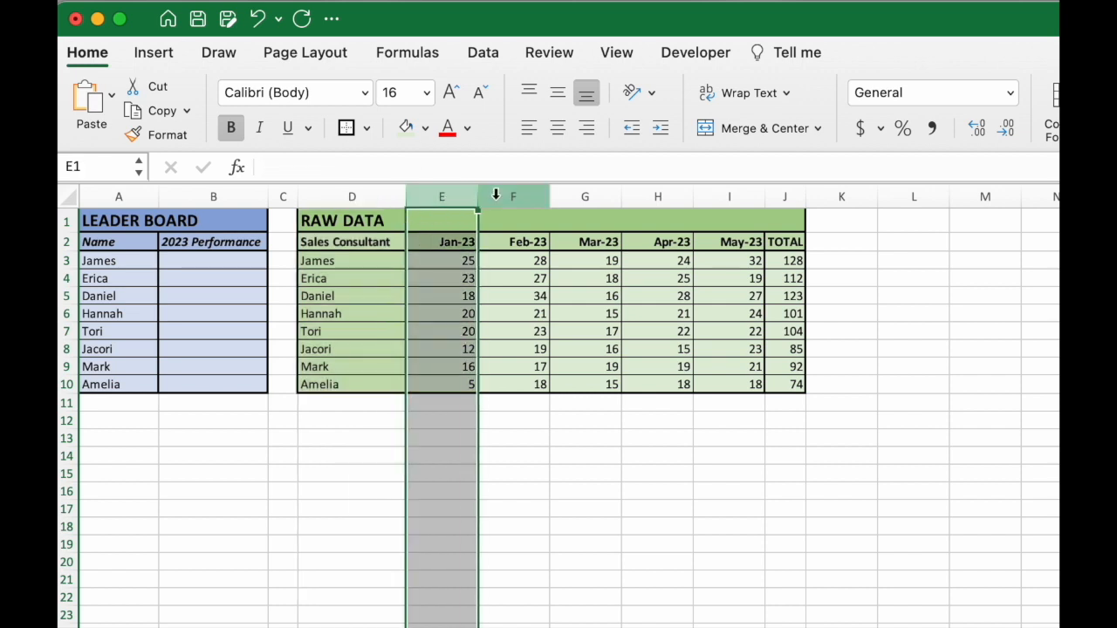
click(496, 196)
click(567, 194)
click(638, 192)
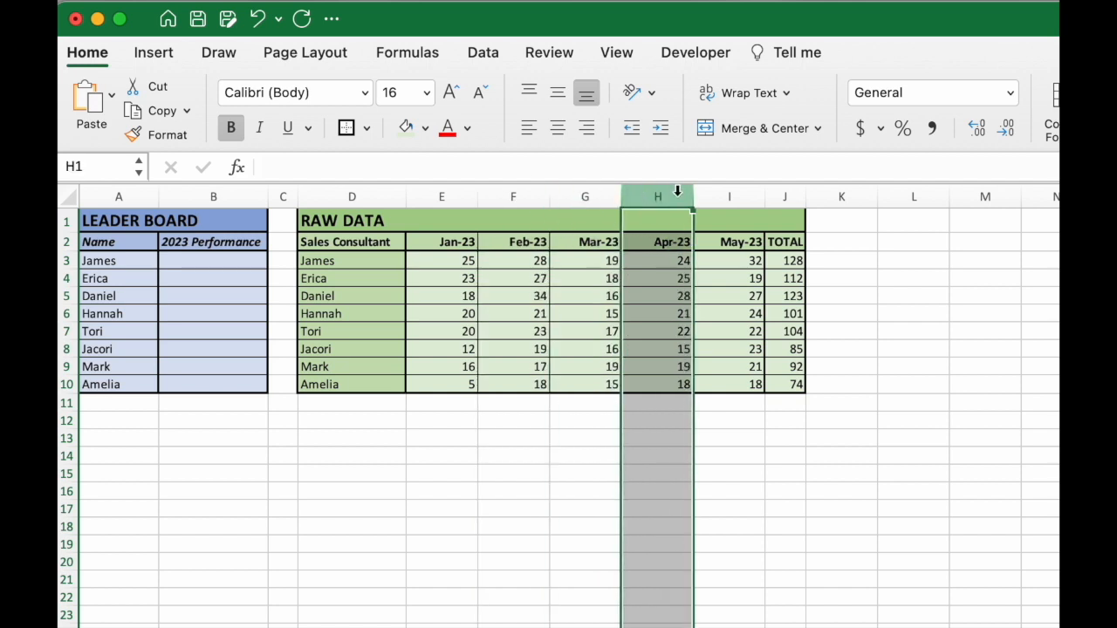
click(719, 193)
drag(303, 224, 724, 395)
drag(99, 219, 196, 388)
scroll(197, 277, right, 1)
scroll(197, 277, left, 1)
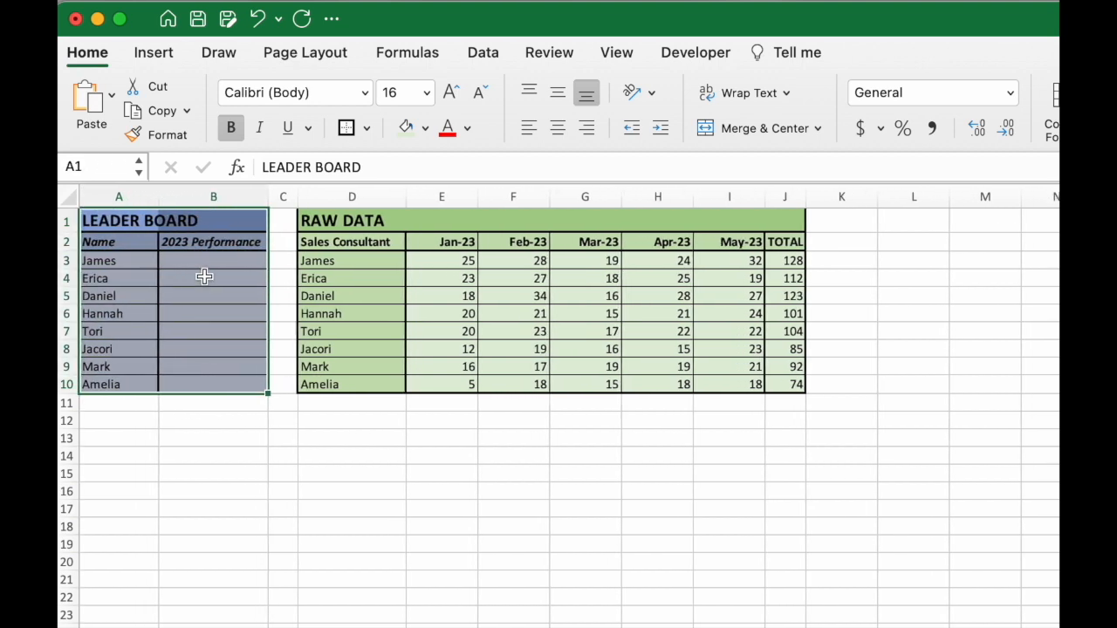
scroll(219, 263, down, 1)
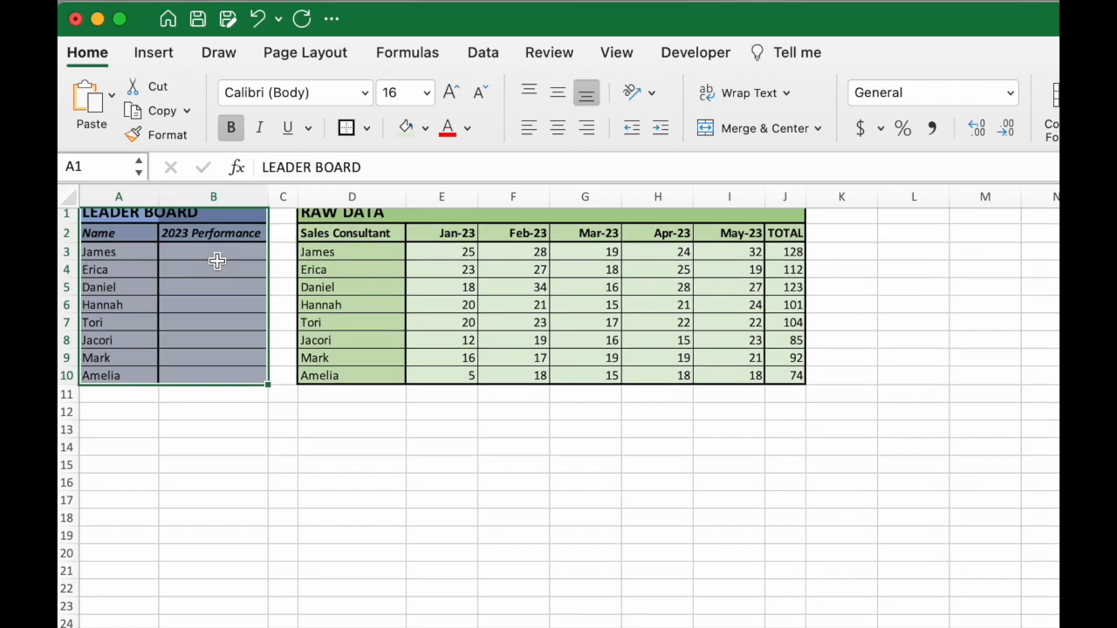
scroll(217, 261, up, 1)
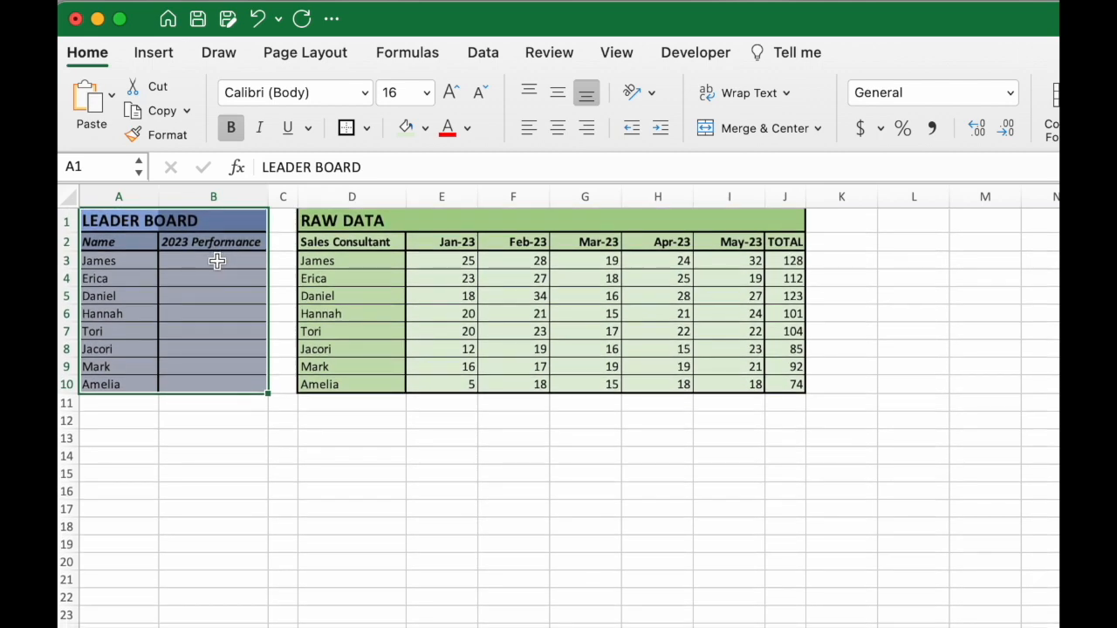
click(214, 261)
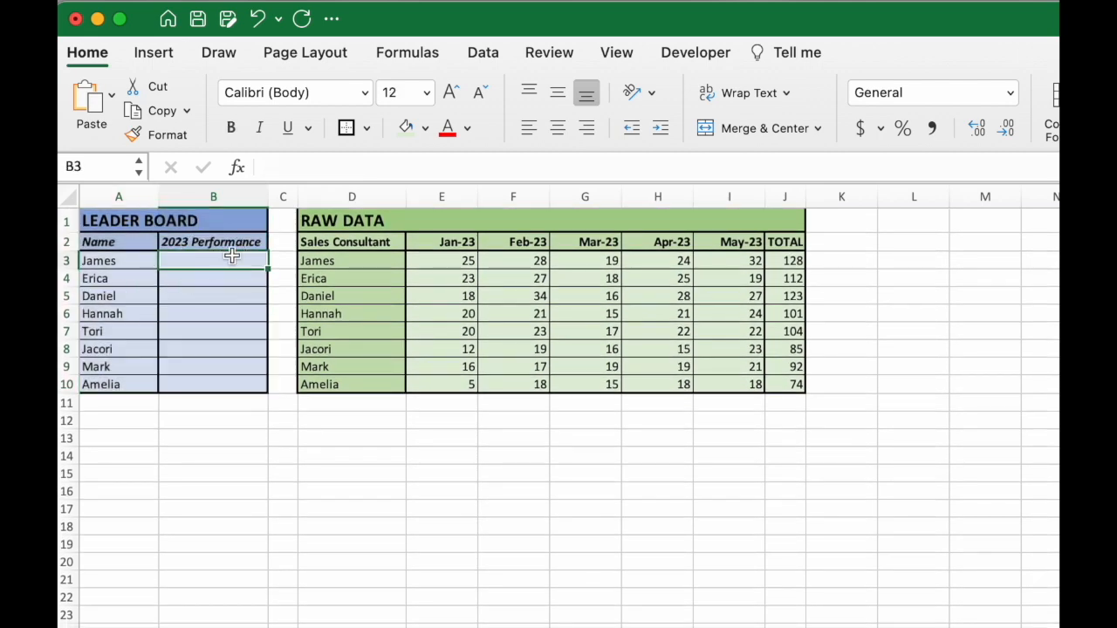
drag(366, 198, 690, 256)
- Start a SUMIF formula in B3 with the Sales Consultant column D:D as its range argument
double_click(197, 262)
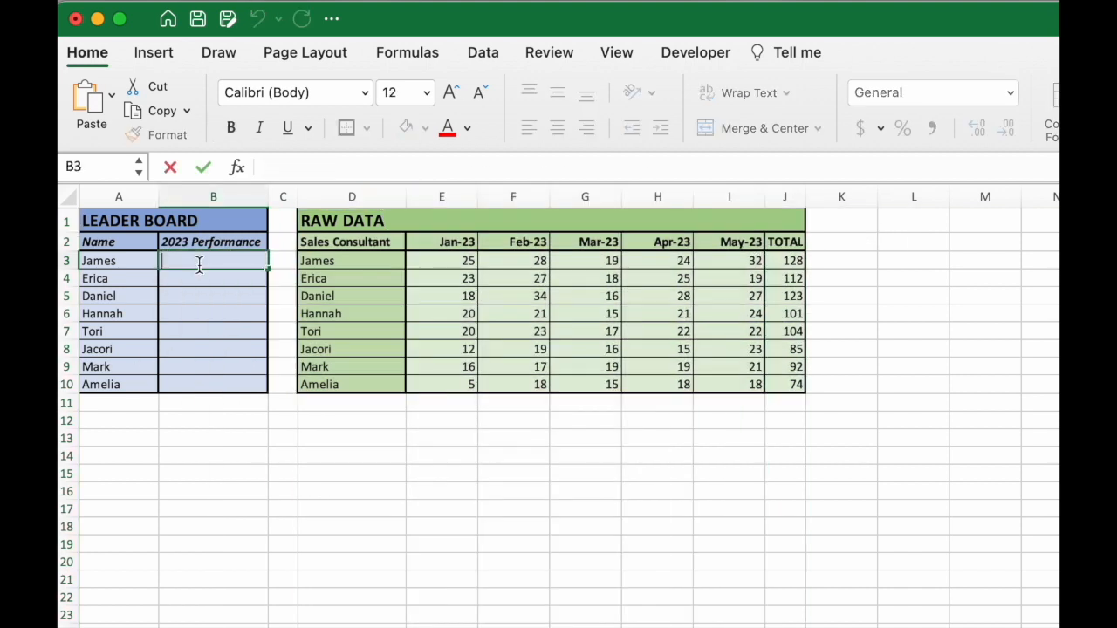
text(=sumif)
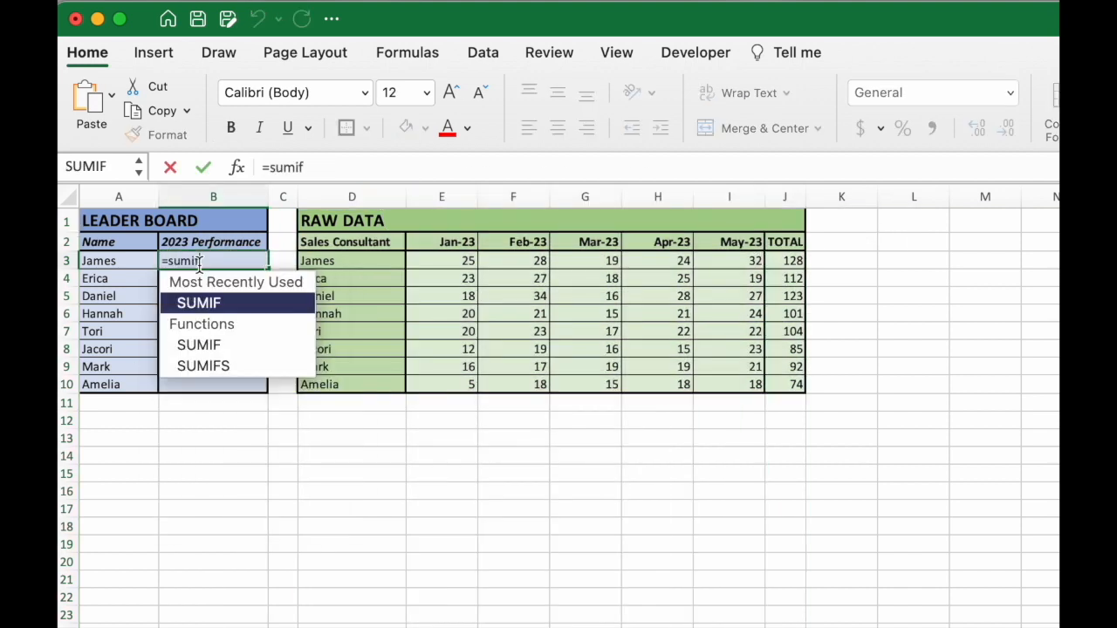
text(()
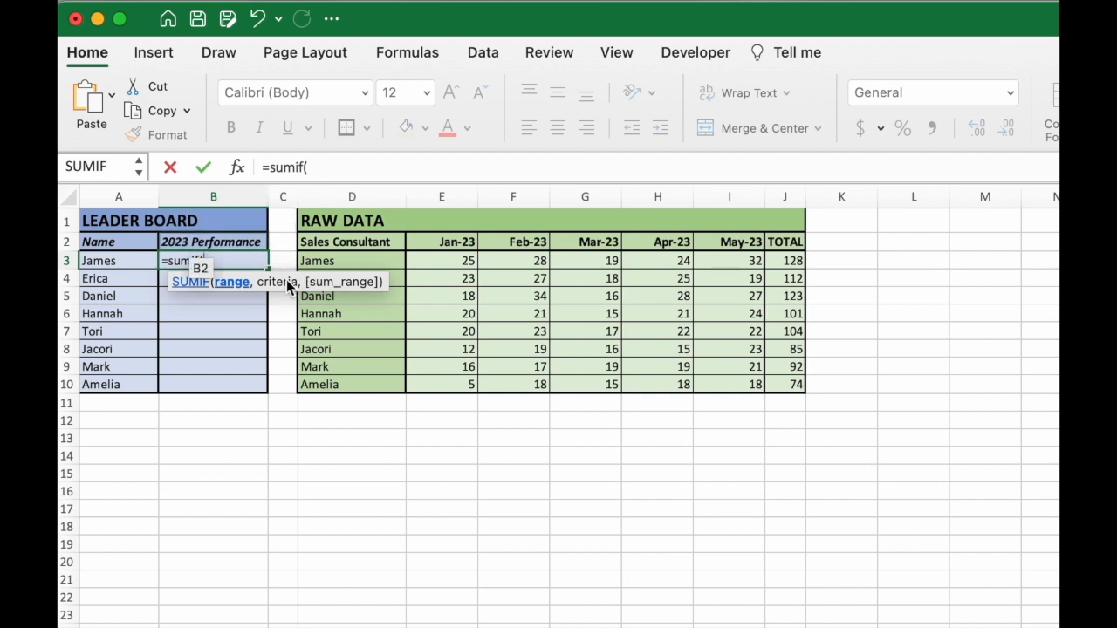
click(325, 195)
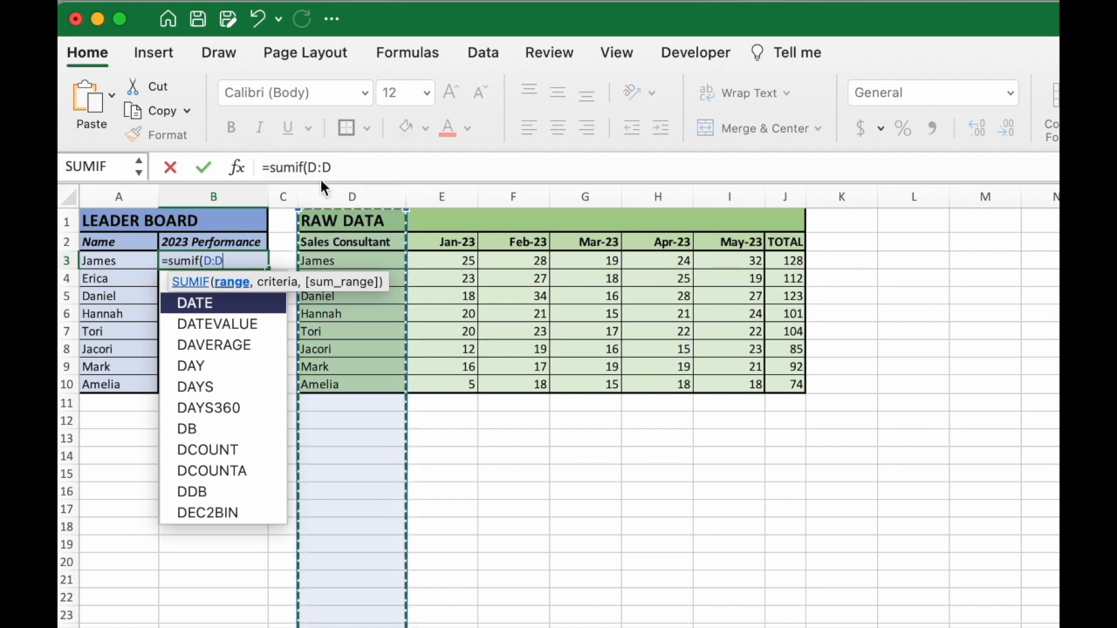
click(354, 164)
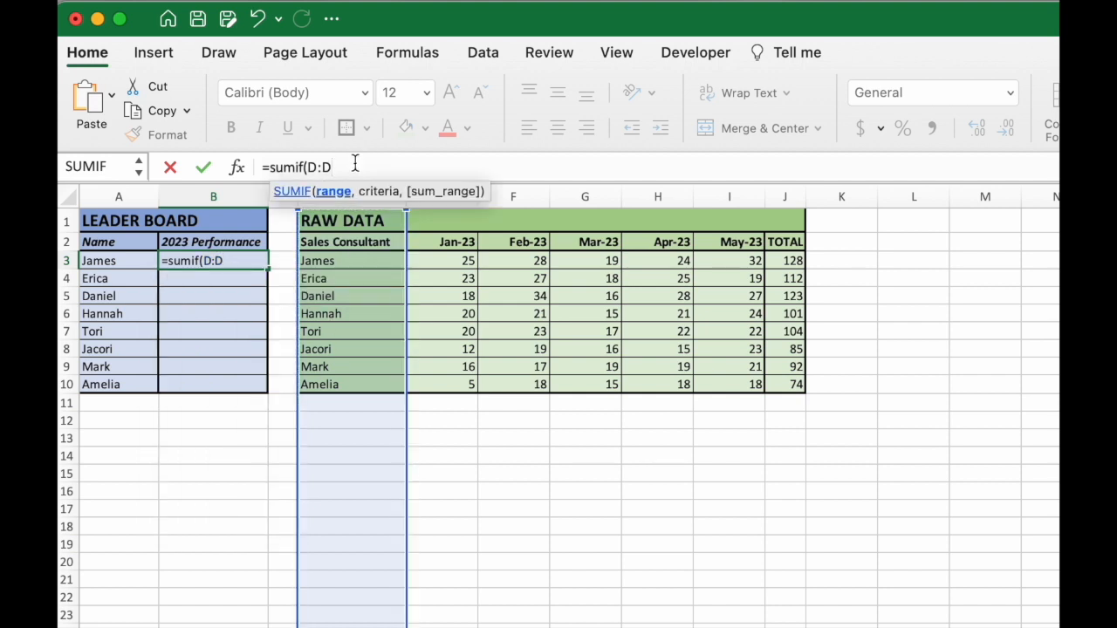
text(,)
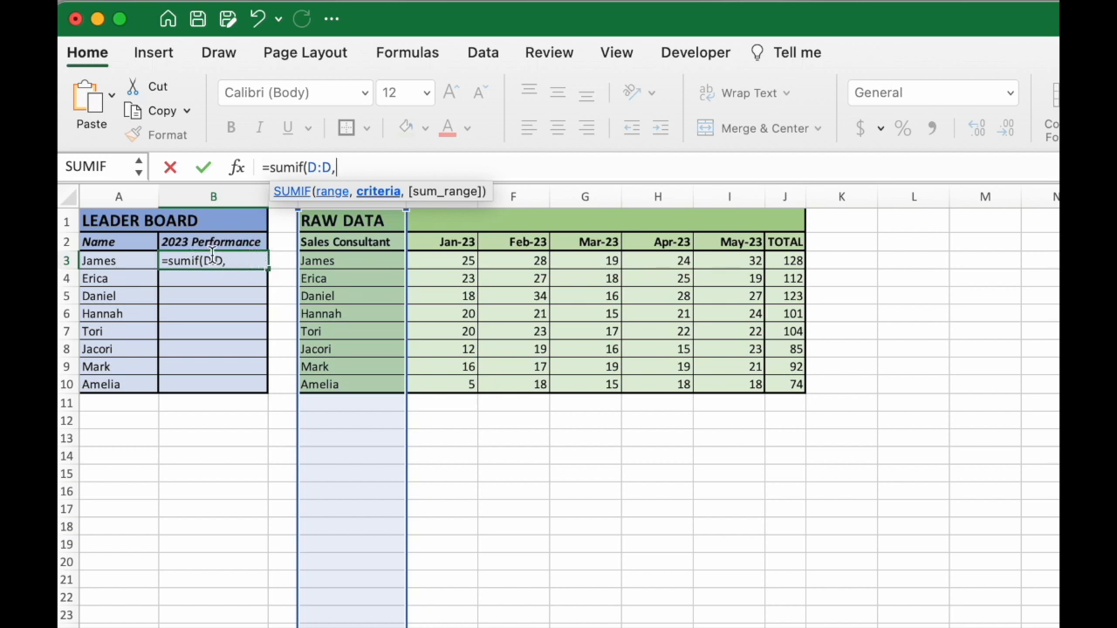
click(127, 258)
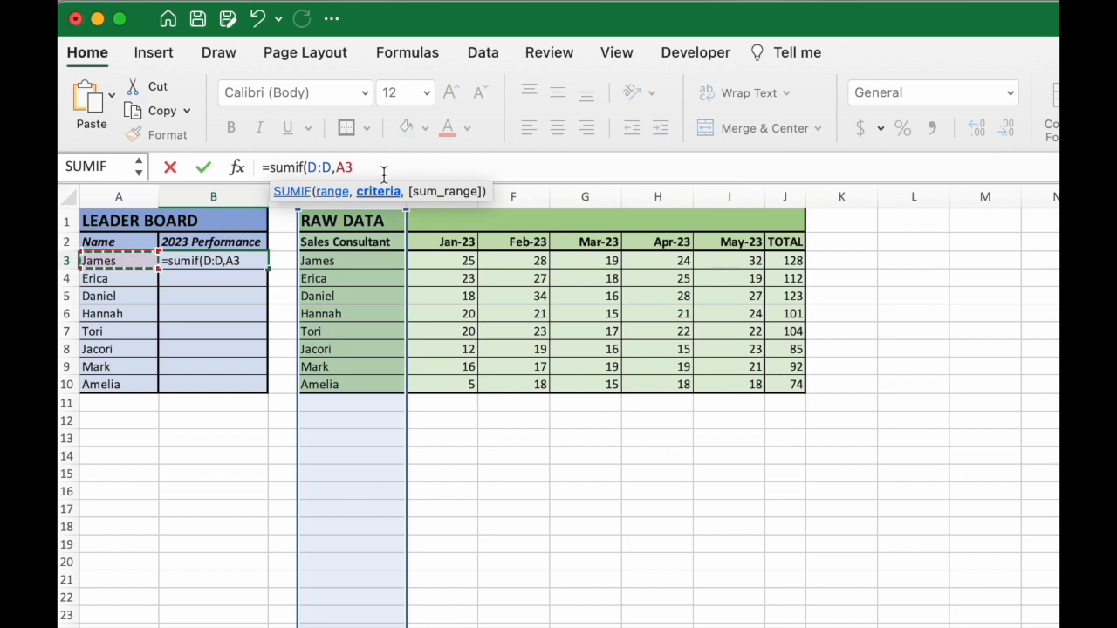
key(BackSpace)
key(BackSpace)
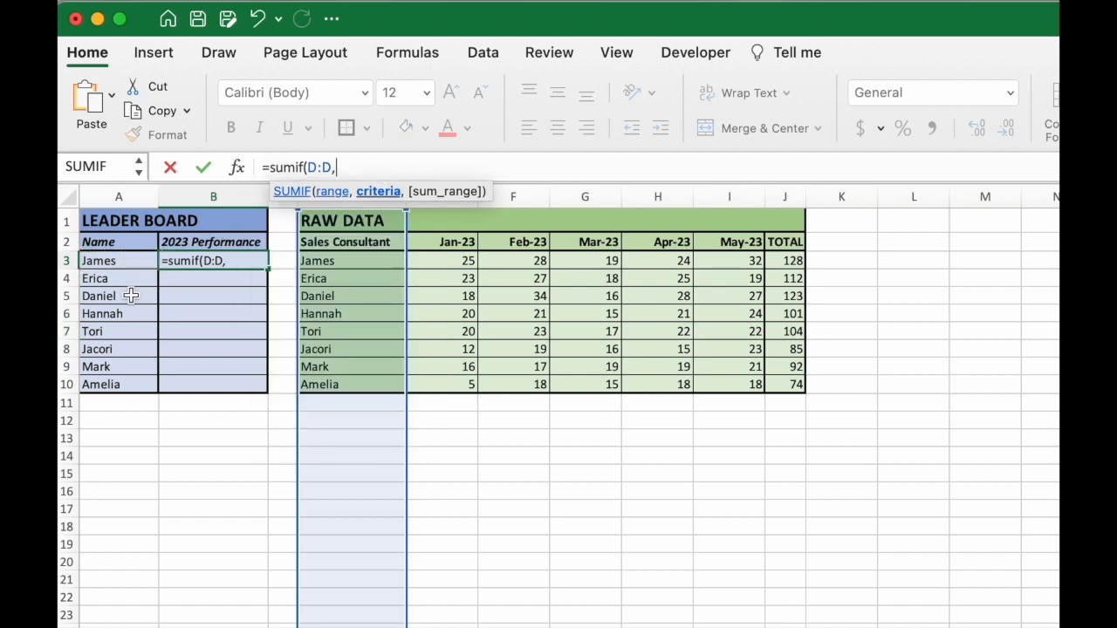
text("James)
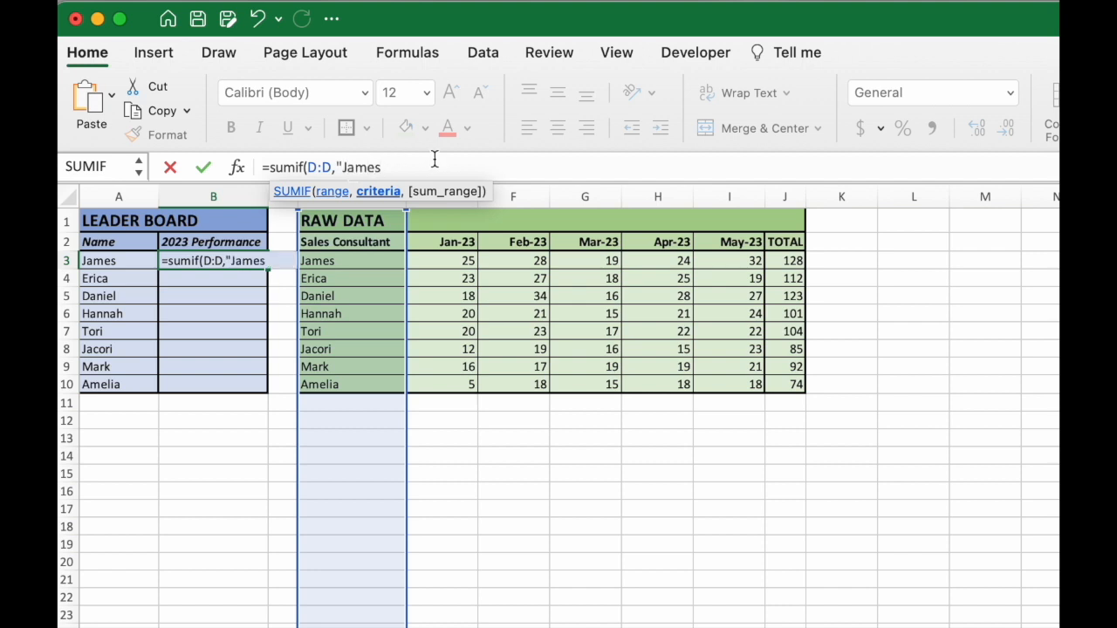
drag(424, 170, 337, 168)
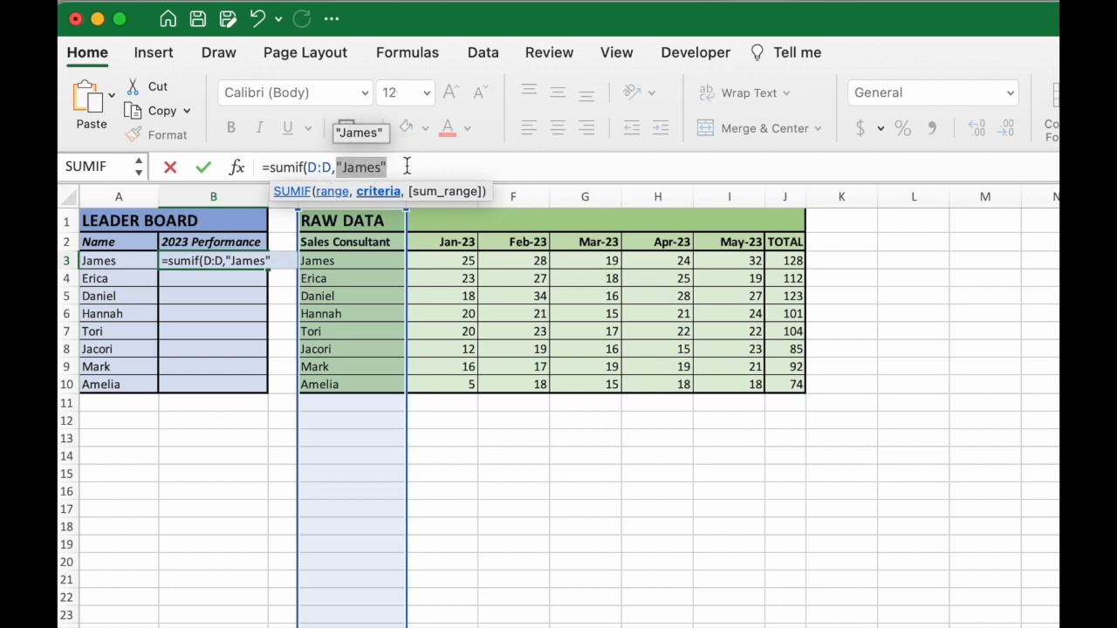
key(BackSpace)
- Complete the SUMIF formula in B3 with A3 as the criteria and the TOTAL column J:J as the sum range
click(117, 260)
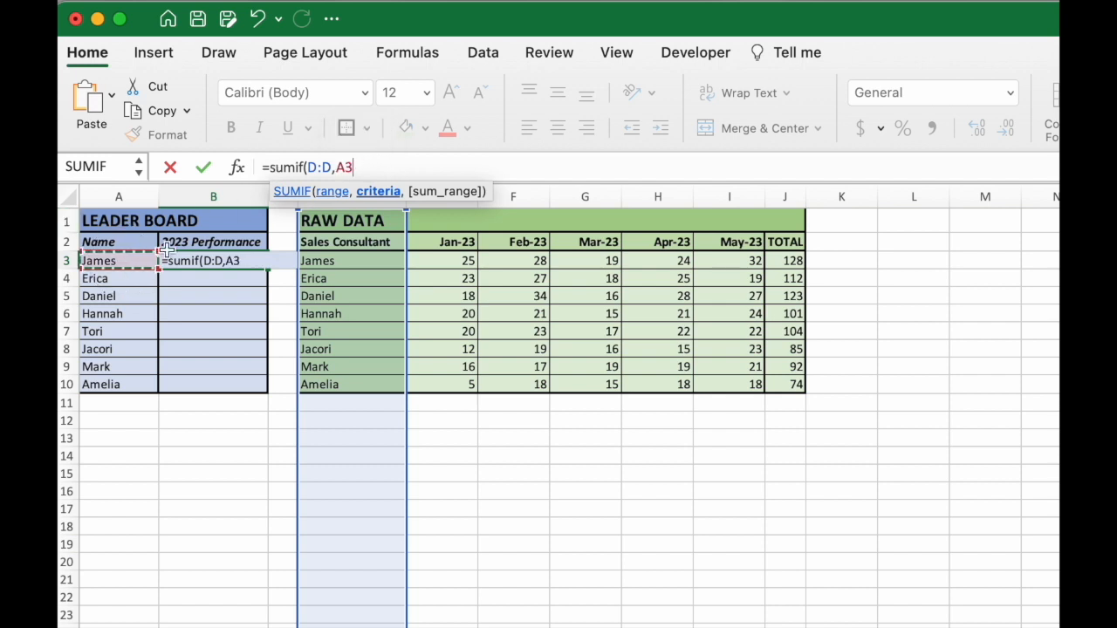
text(,)
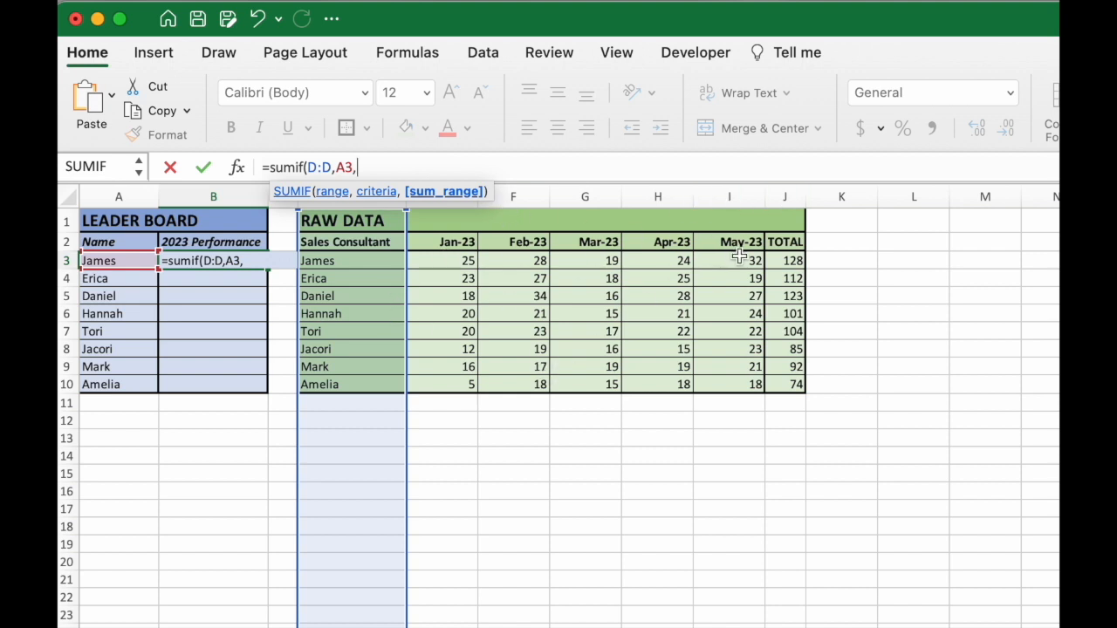
click(775, 198)
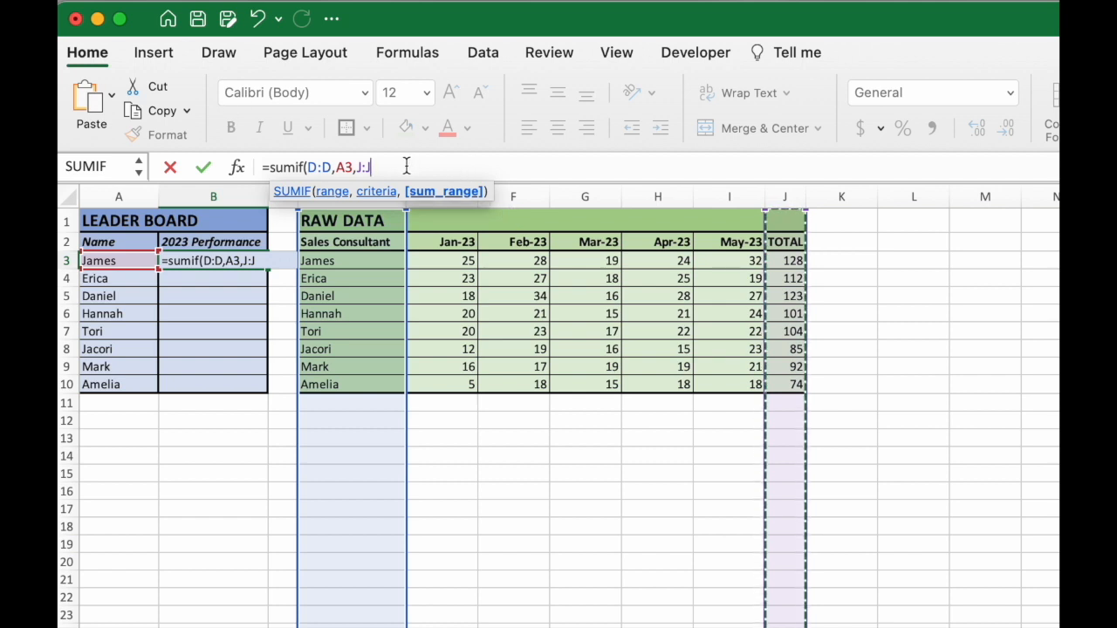
text())
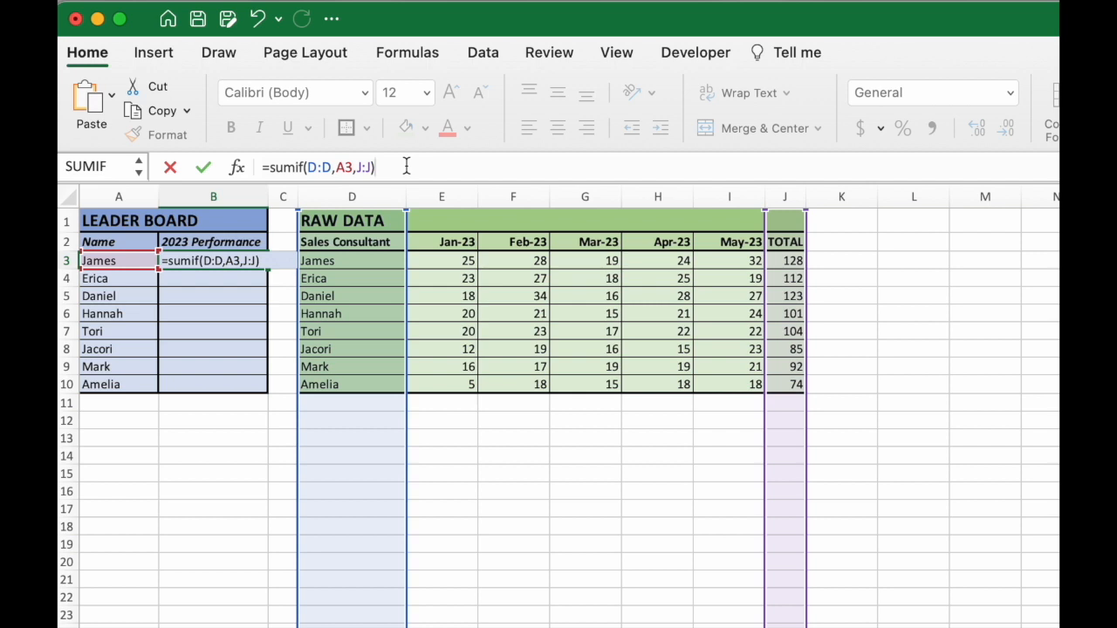
key(Return)
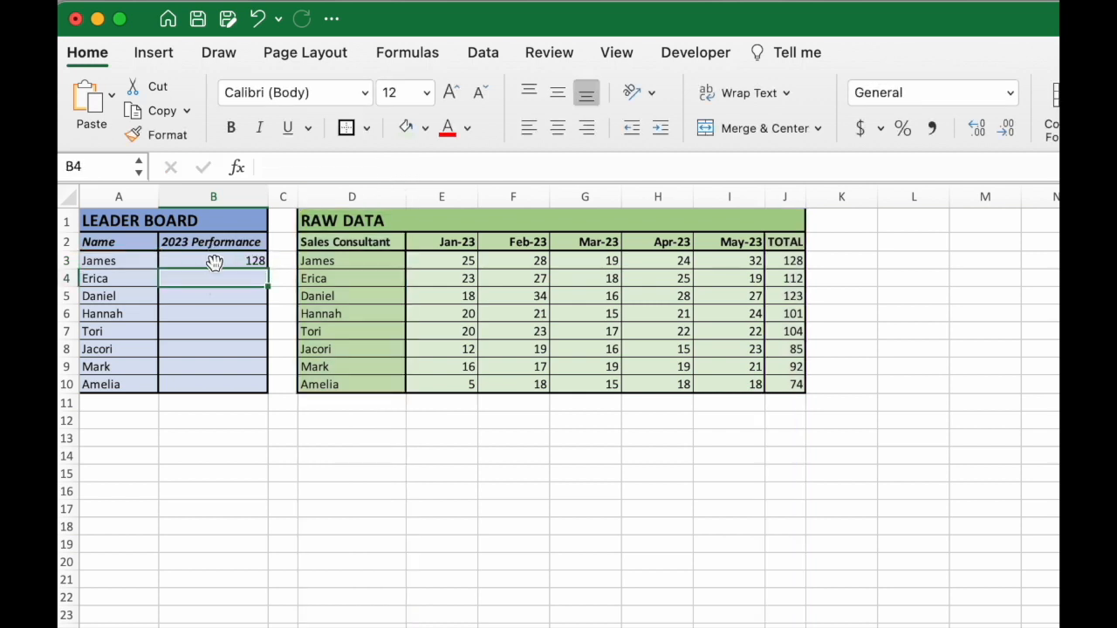
- Fill the SUMIF formula from B3 down through B10 for the rest of the leader board
double_click(218, 260)
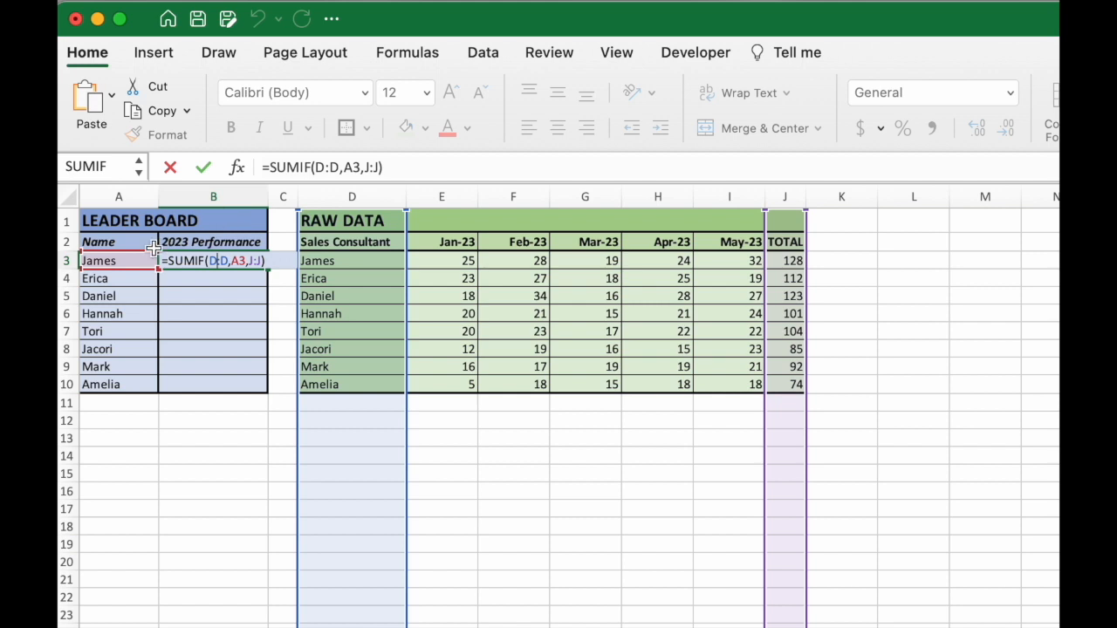
click(329, 193)
key(Return)
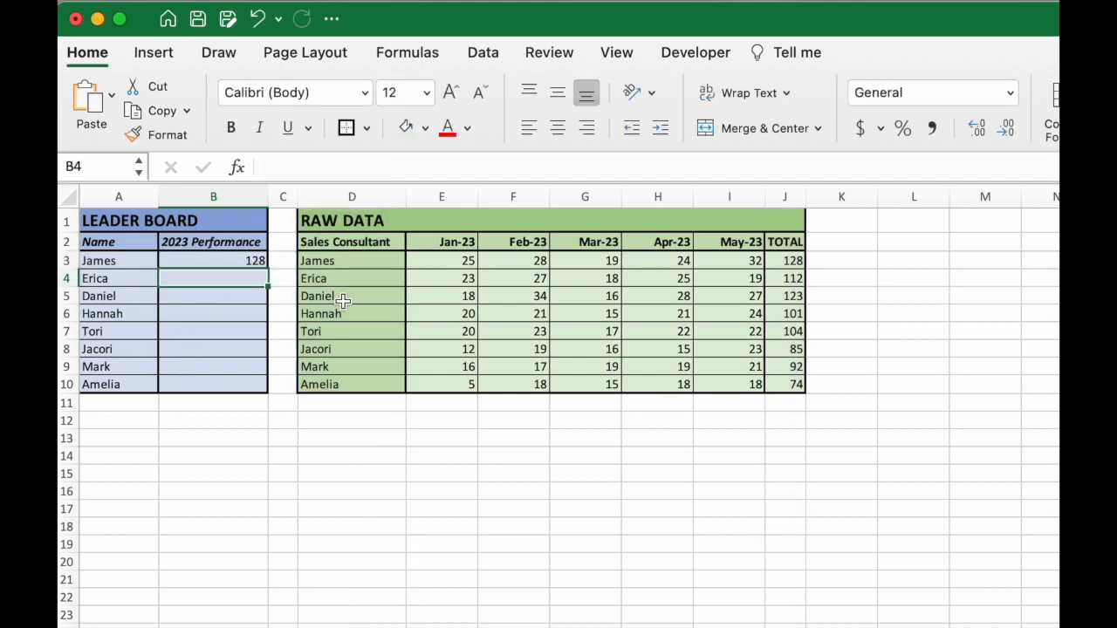
drag(126, 261, 114, 366)
drag(196, 276, 183, 354)
click(235, 258)
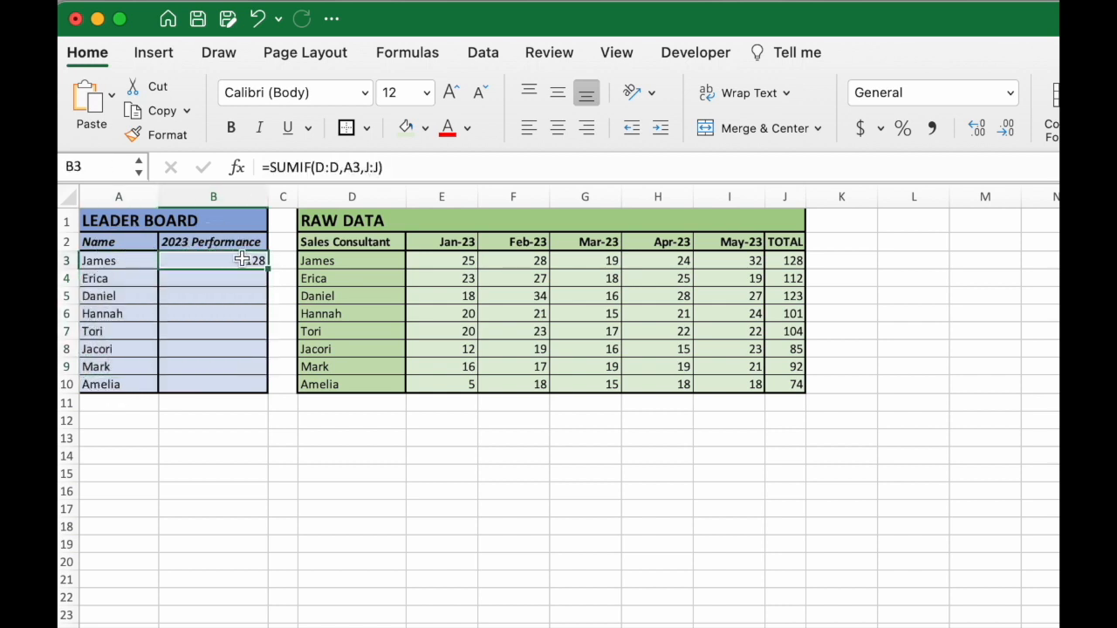
drag(267, 269, 253, 393)
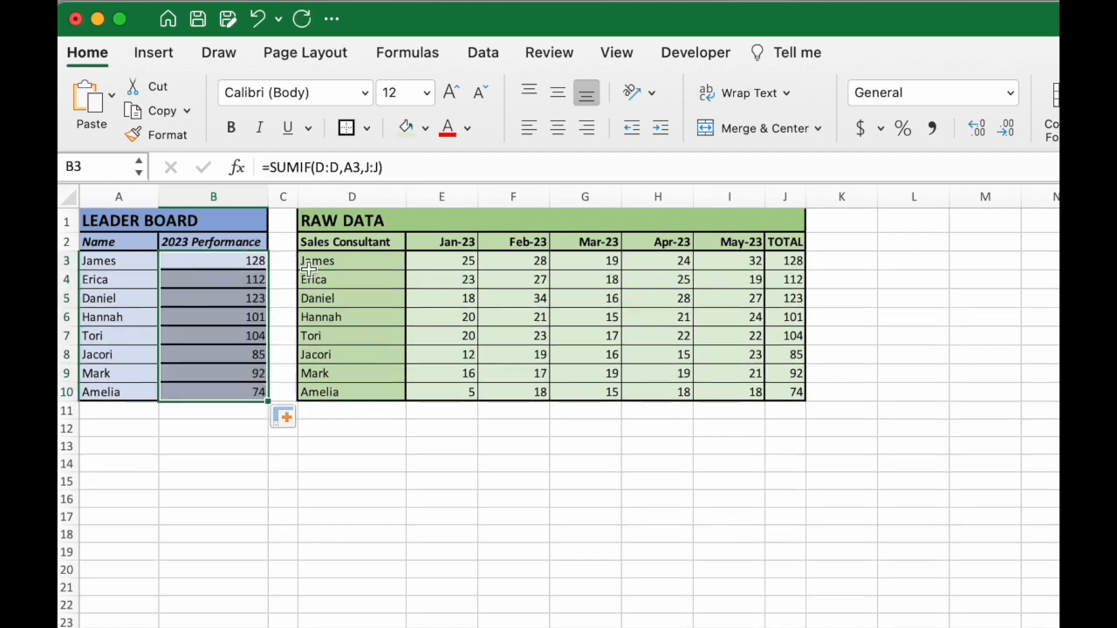
- Inspect the copied SUMIF formulas in the 2023 Performance column to check their criteria references row by row
click(193, 263)
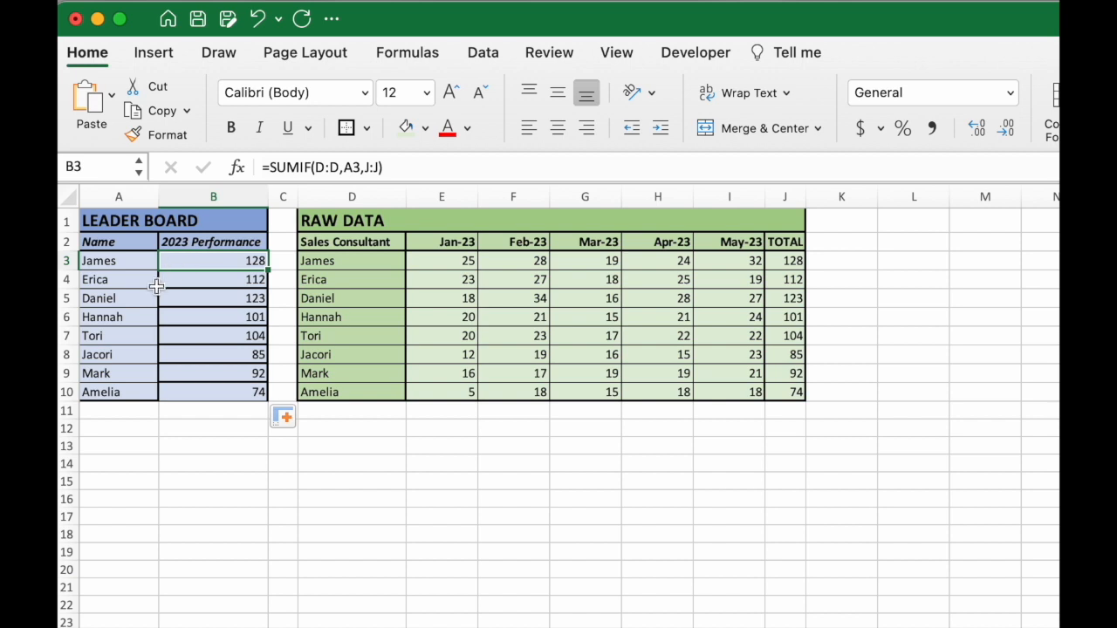
double_click(211, 261)
key(Return)
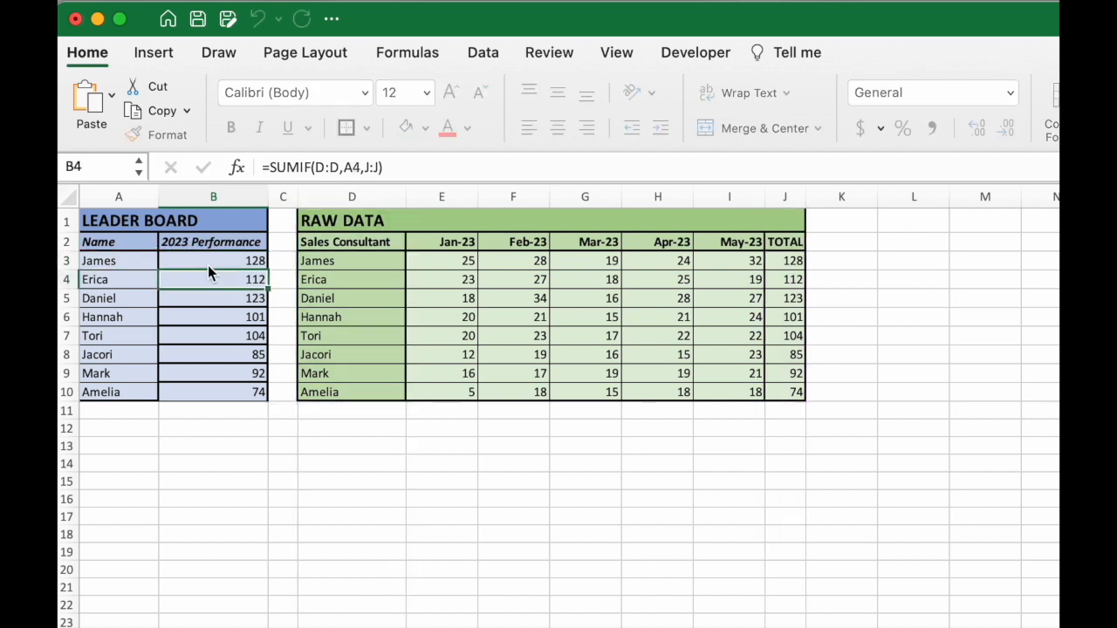
double_click(223, 280)
key(Return)
double_click(223, 303)
key(Return)
key(Return)
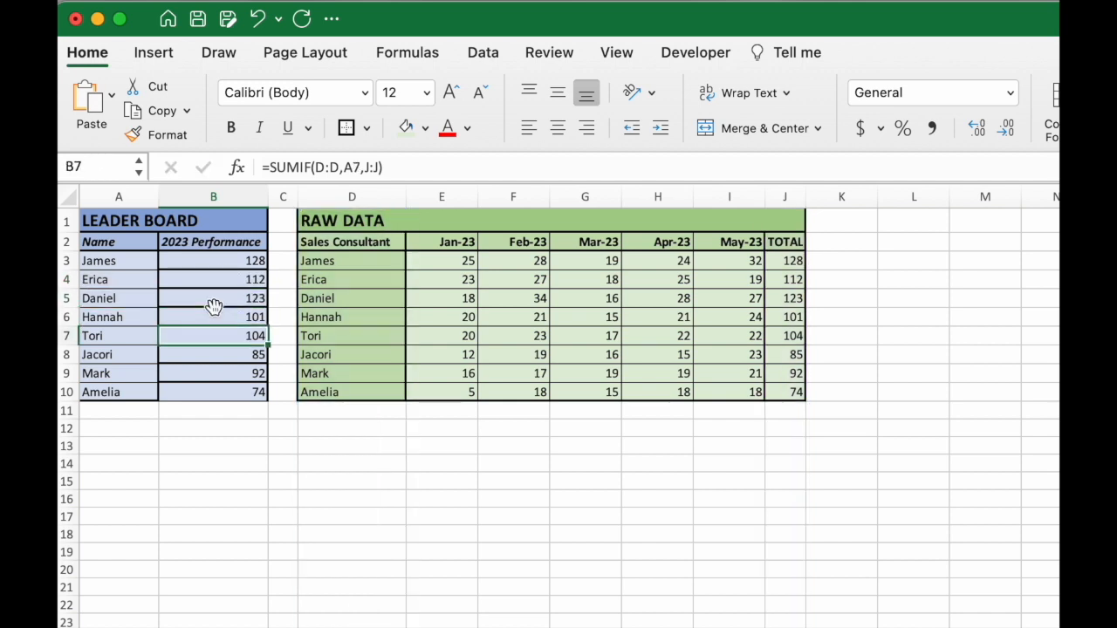
click(216, 371)
double_click(209, 374)
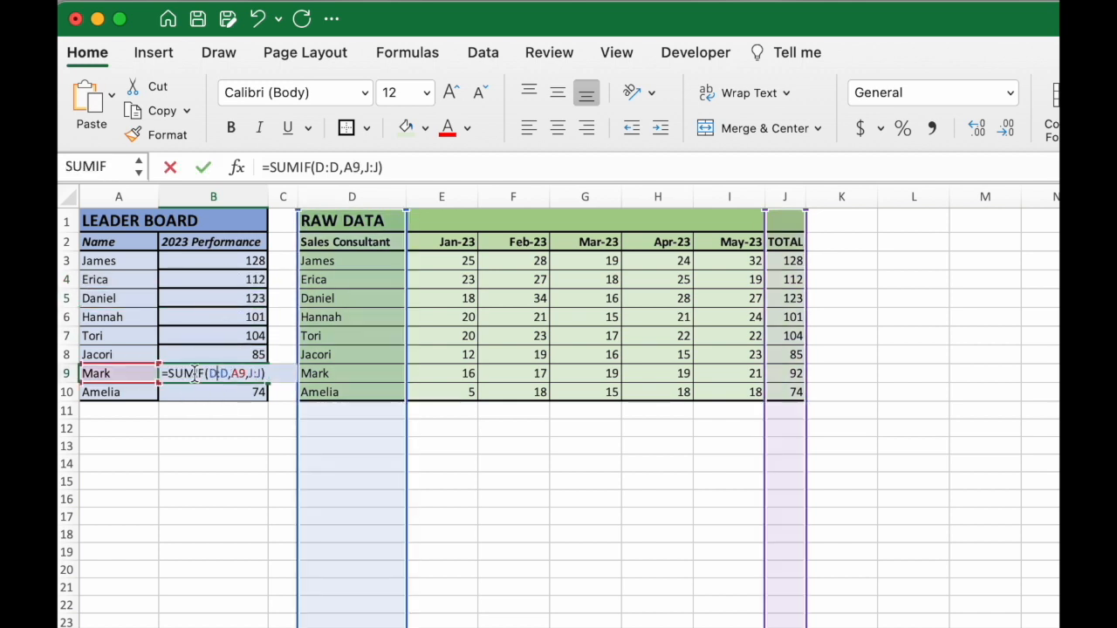
key(Return)
click(194, 392)
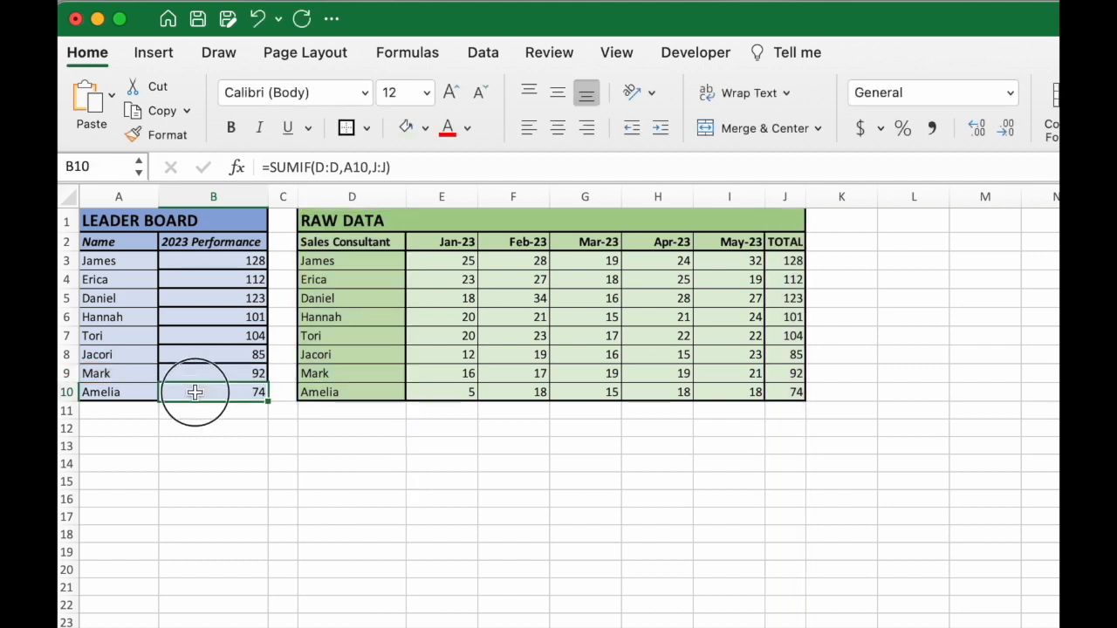
double_click(195, 392)
key(Return)
click(221, 481)
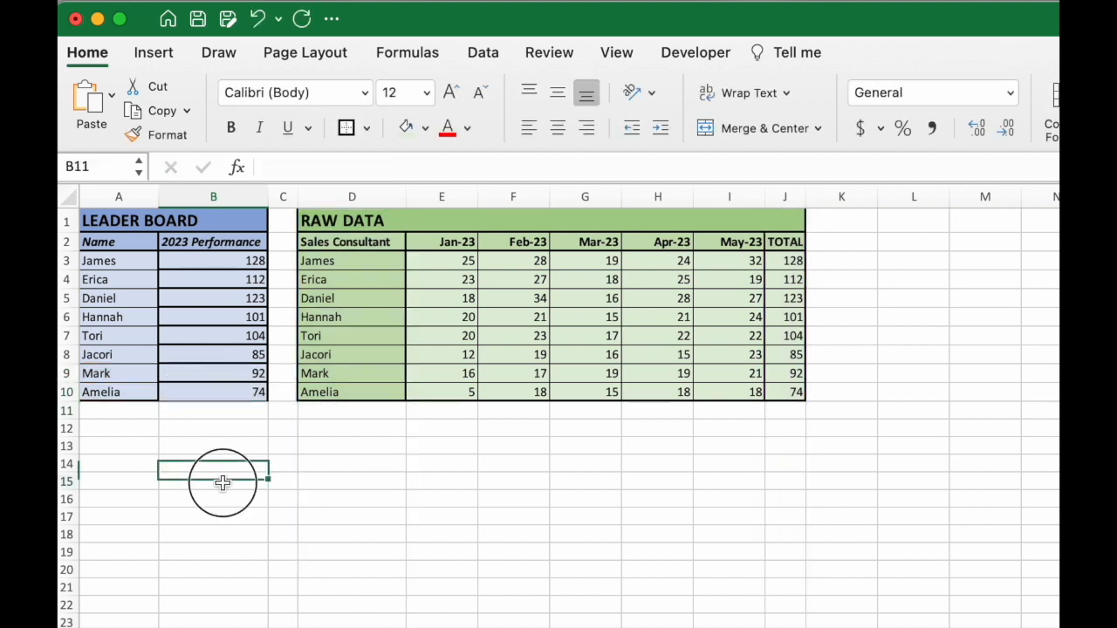
- Apply All Borders and a Thick Box Border to the leader board range A2:B10
drag(121, 244, 185, 393)
click(367, 127)
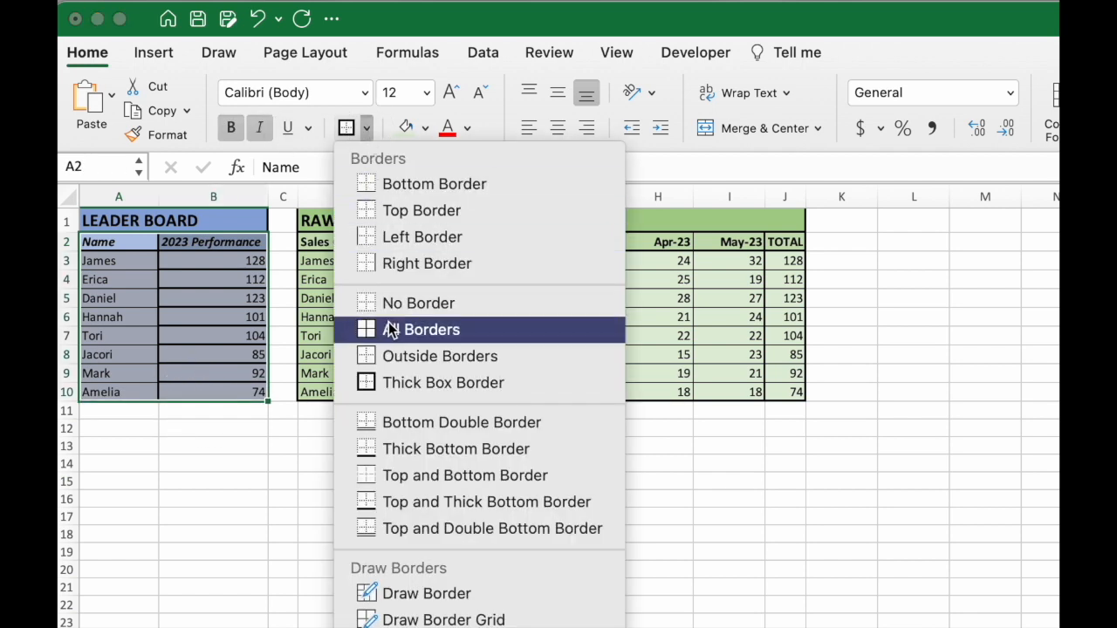
click(391, 322)
click(367, 127)
click(381, 385)
click(353, 504)
- Add a Thick Bottom Border to the leader board header cells A2:B2
drag(100, 242, 209, 243)
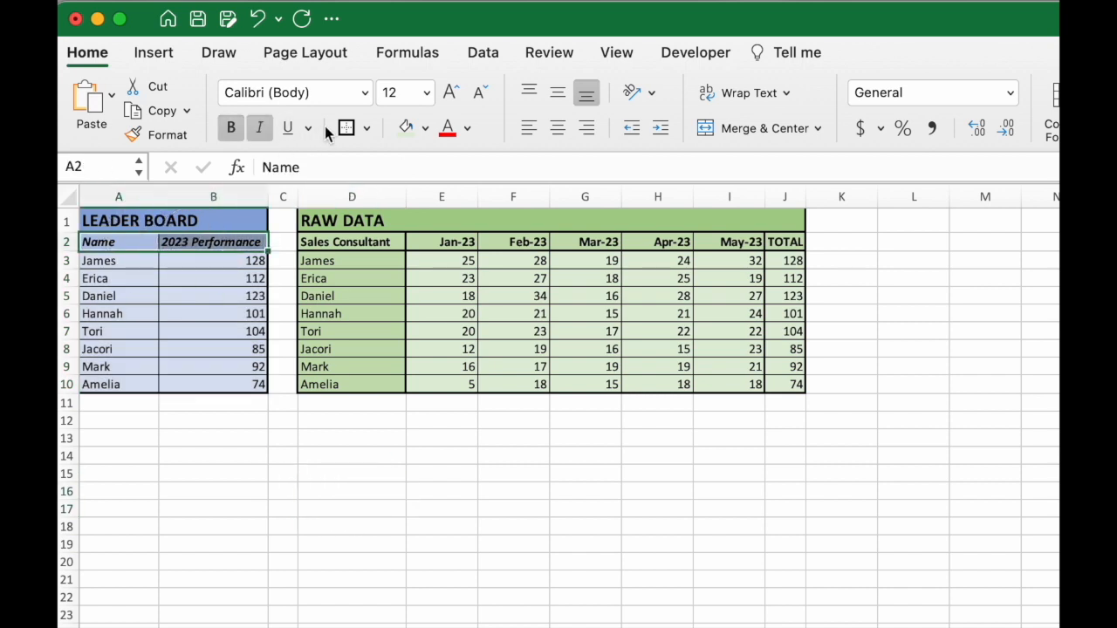
click(439, 454)
click(899, 301)
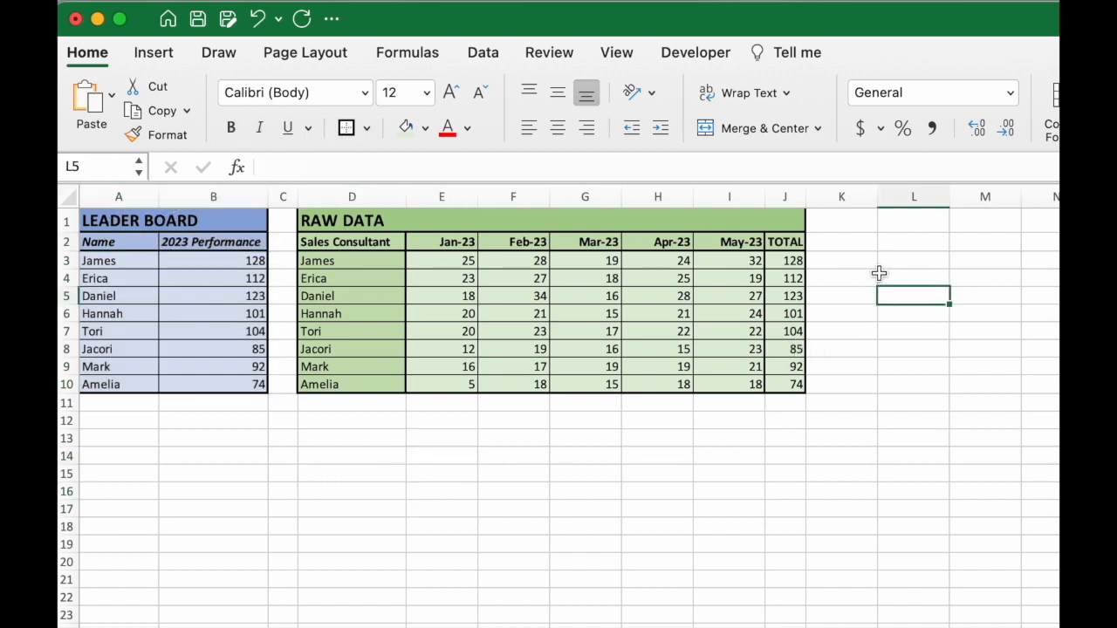